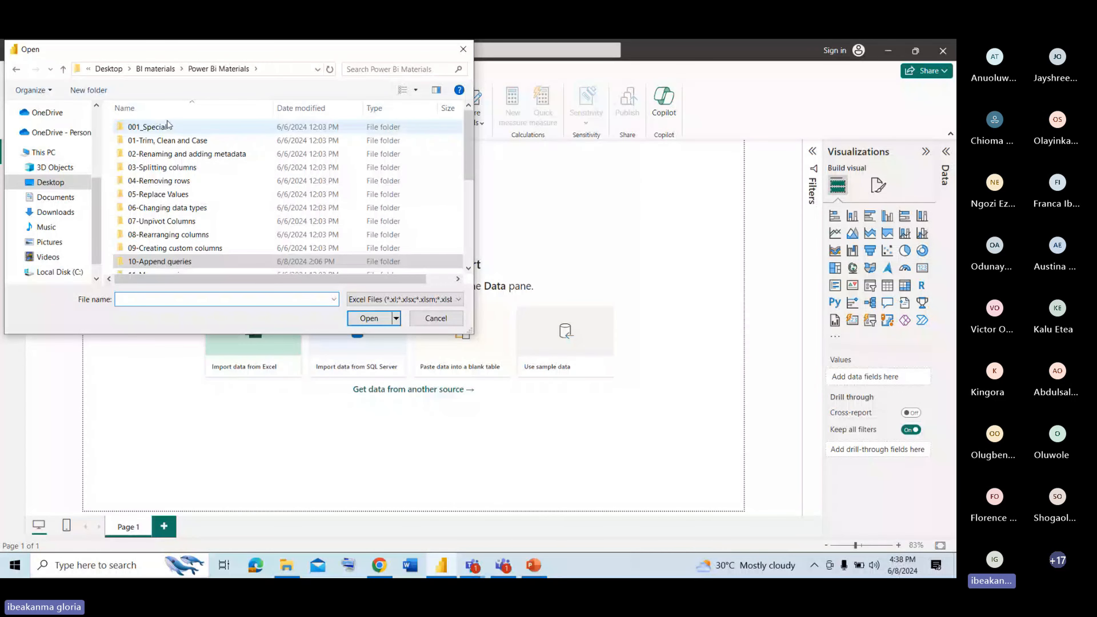
Leave the Excel file selection and bring the previewed Trim and Clean.csv into the query editor for transformation
double_click(167, 141)
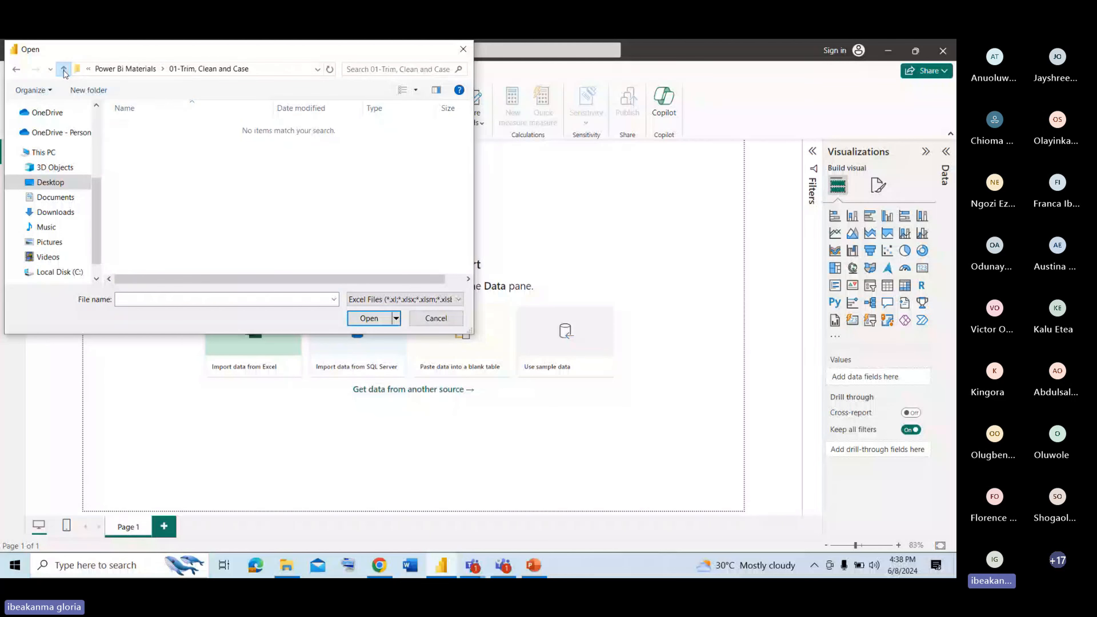
left_click(436, 318)
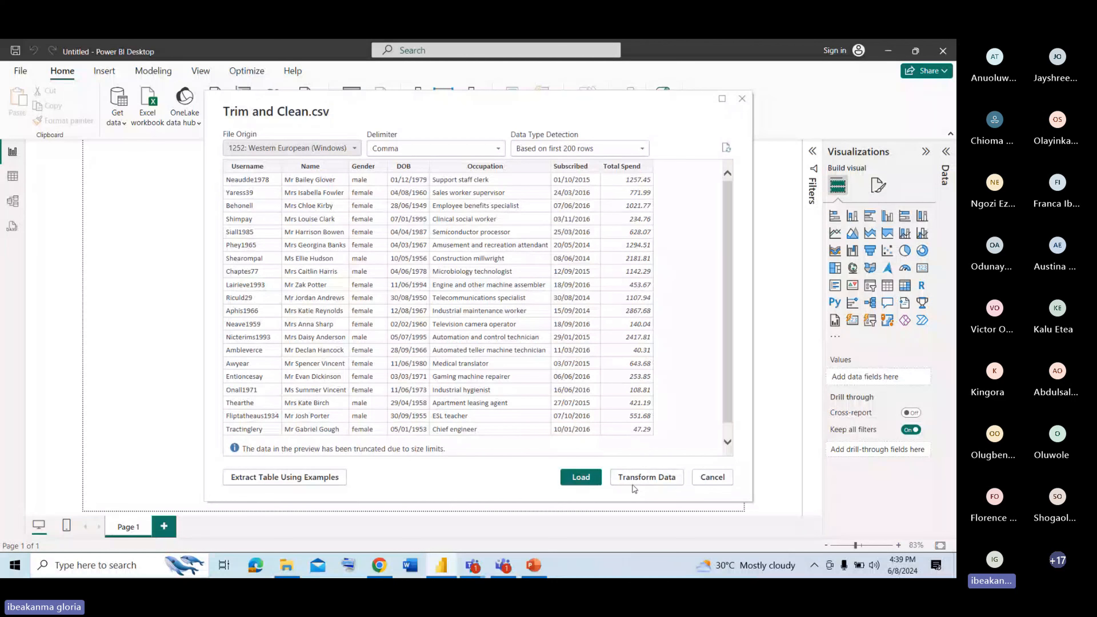
left_click(633, 483)
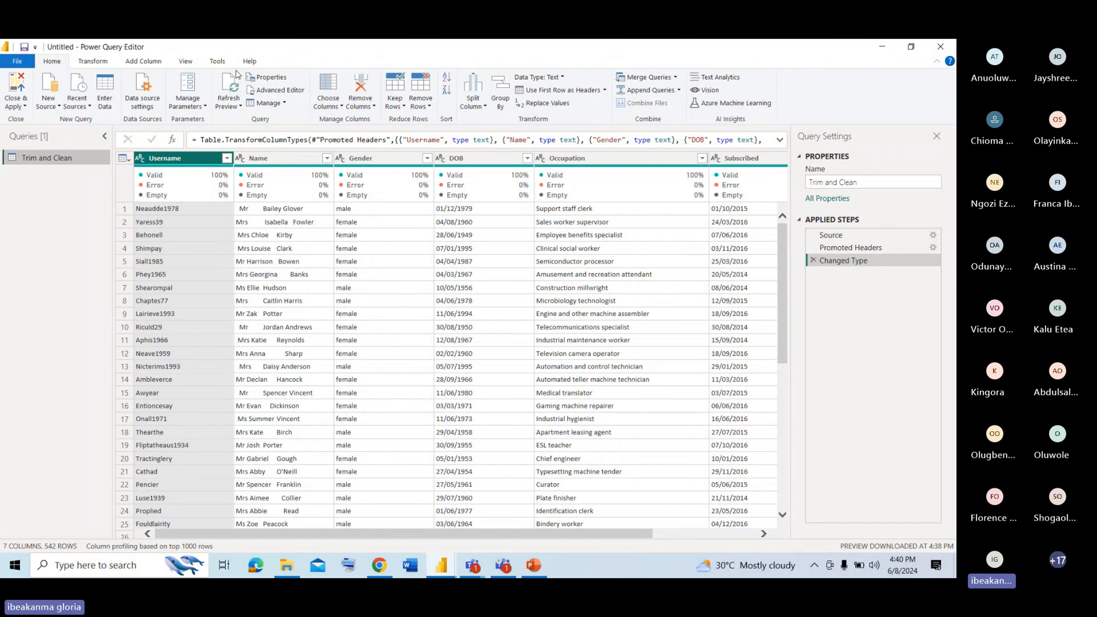
Turn off column profile, column quality and whitespace display in the data preview
left_click(186, 61)
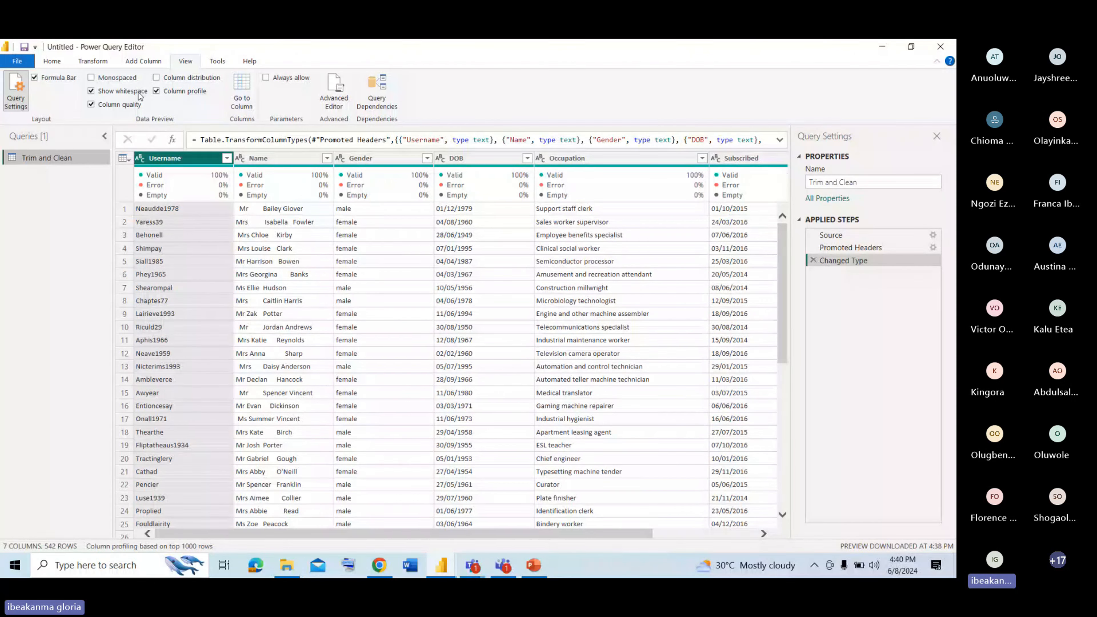
left_click(156, 91)
left_click(90, 105)
left_click(90, 91)
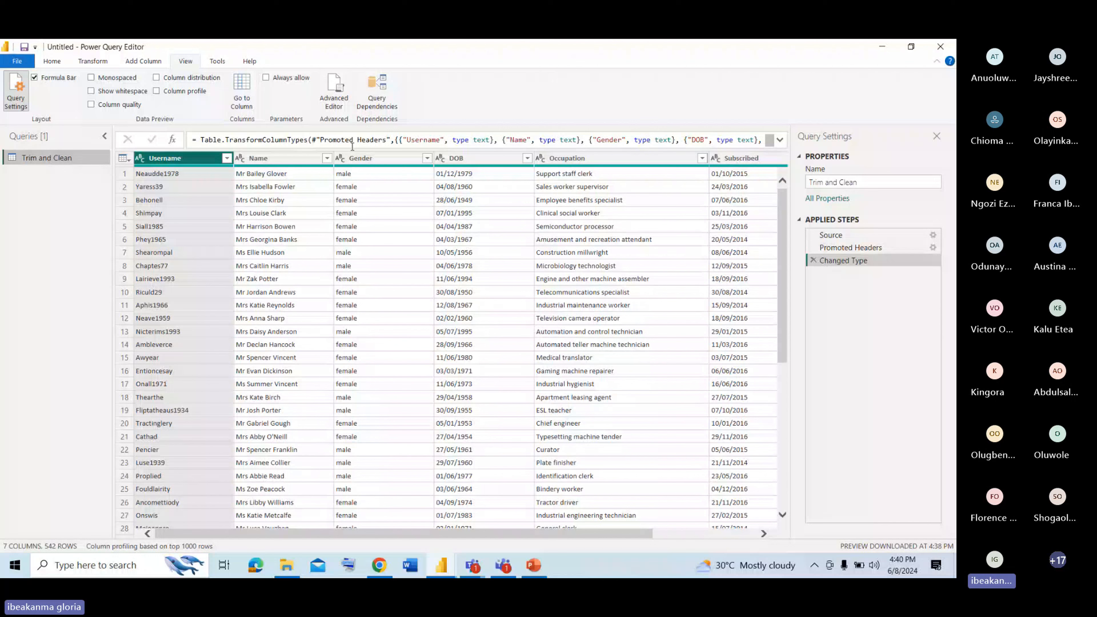
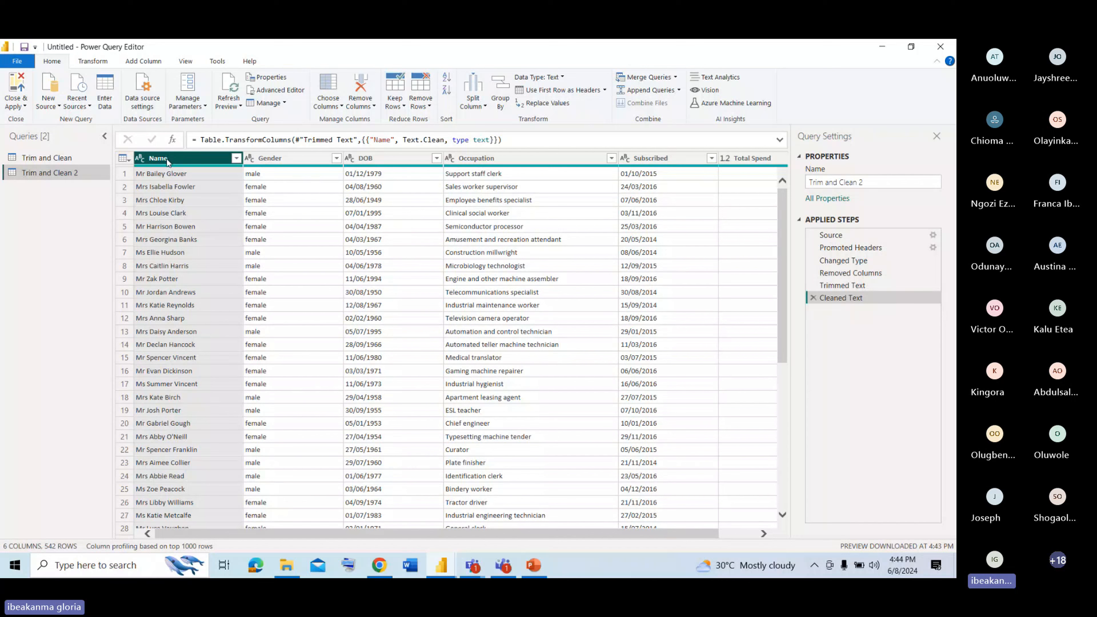
Look through the data types available for the Name column
left_click(140, 158)
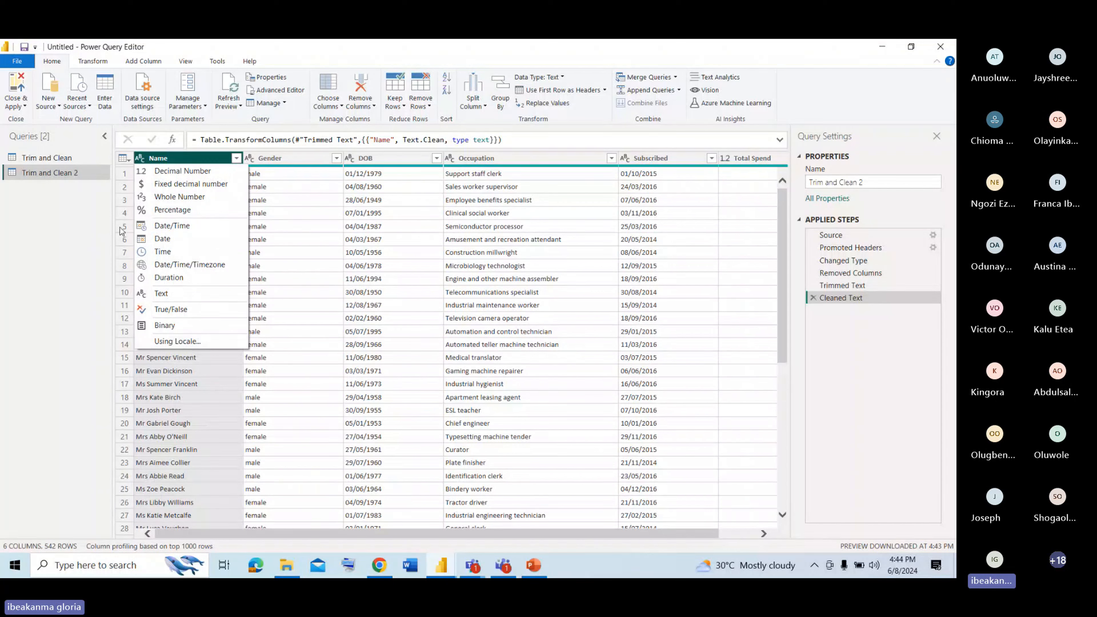
left_click(95, 221)
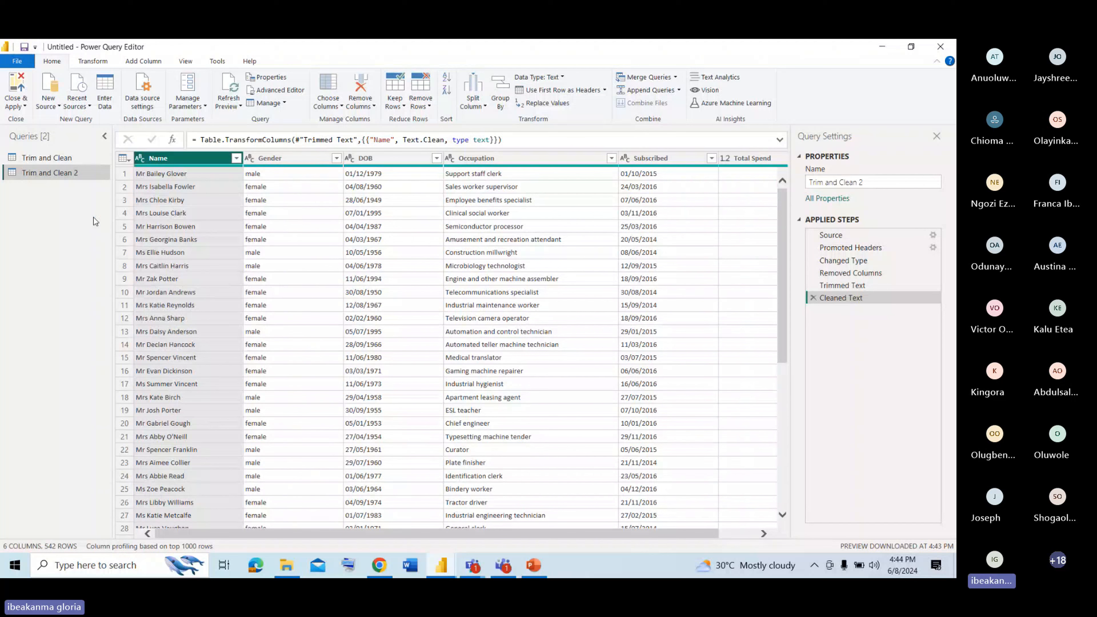
left_click(139, 159)
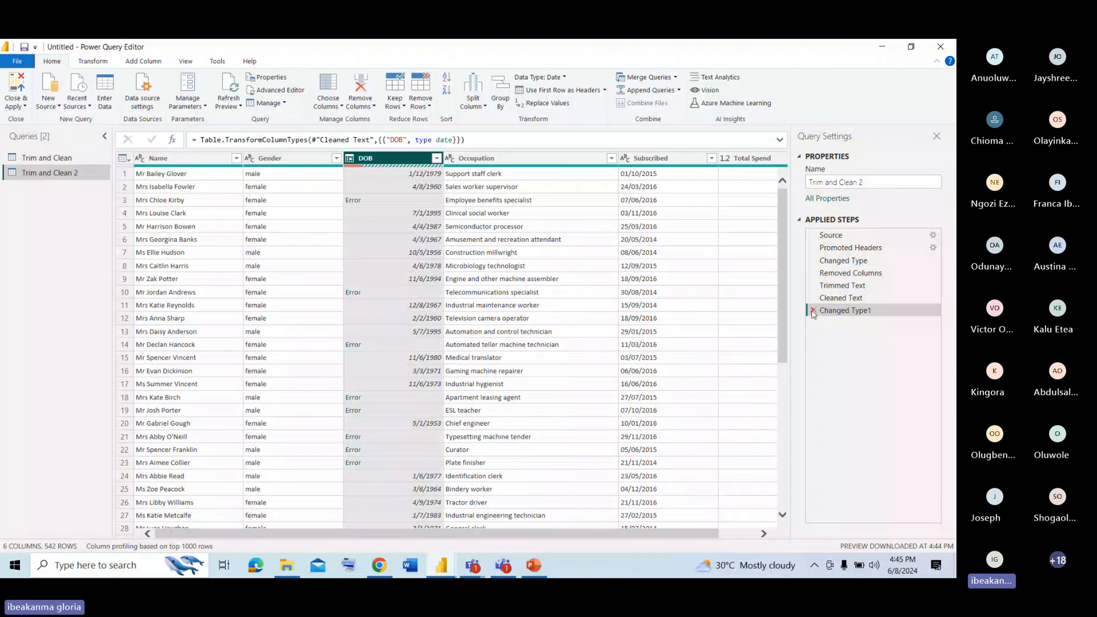
Delete the Changed Type1 step and convert the DOB column to Date using the English (United Kingdom) locale
left_click(813, 311)
left_click(349, 158)
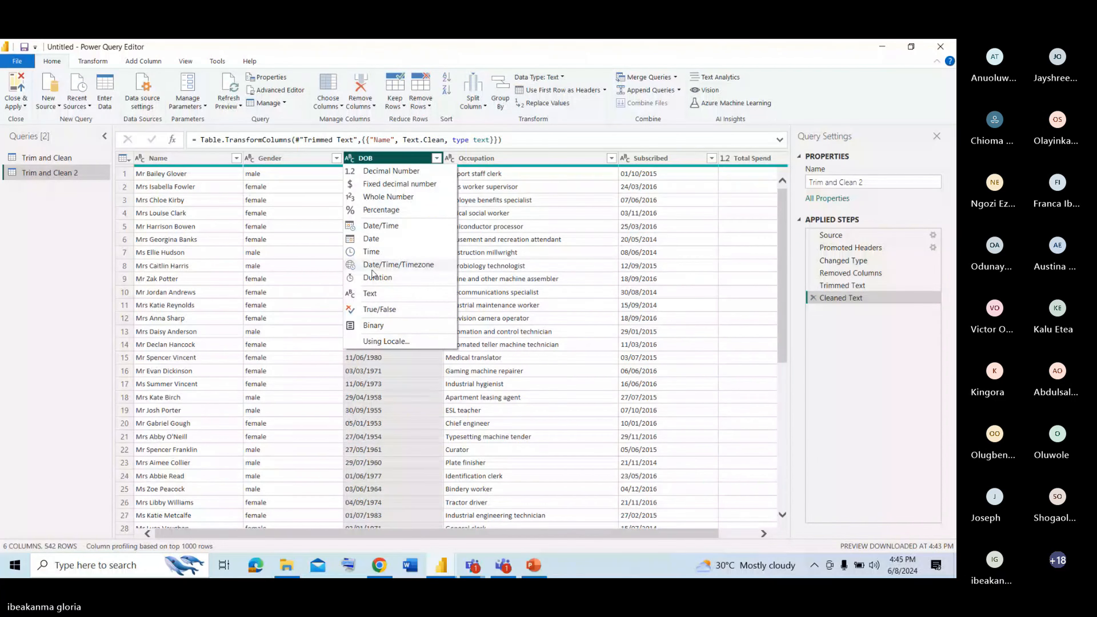
left_click(379, 341)
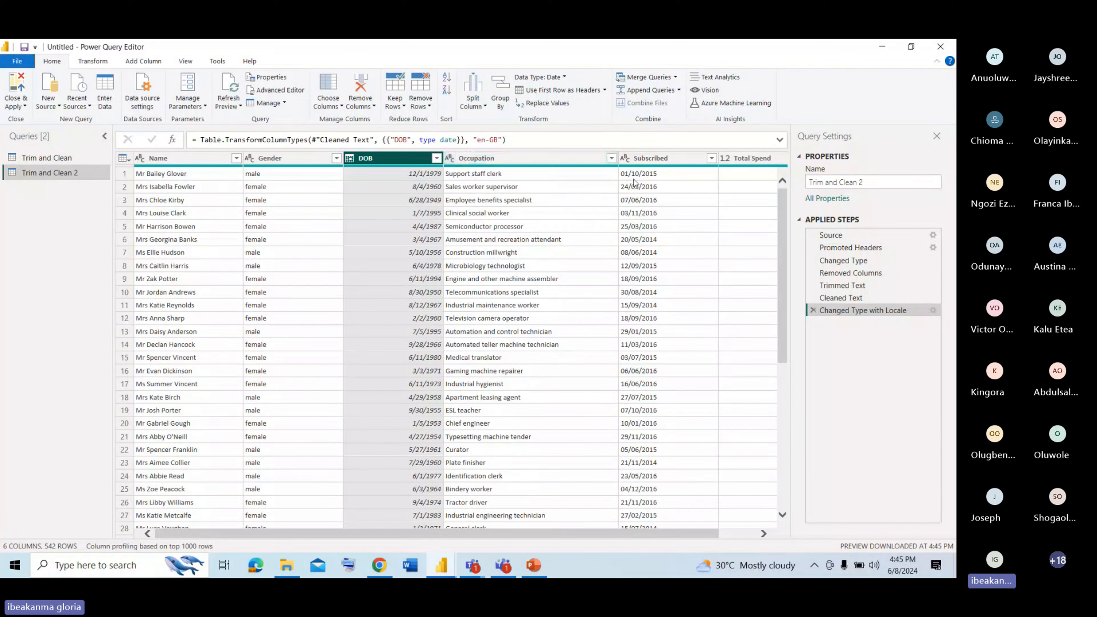
Convert the Subscribed column to the Date type using the English (United Kingdom) locale
left_click(625, 160)
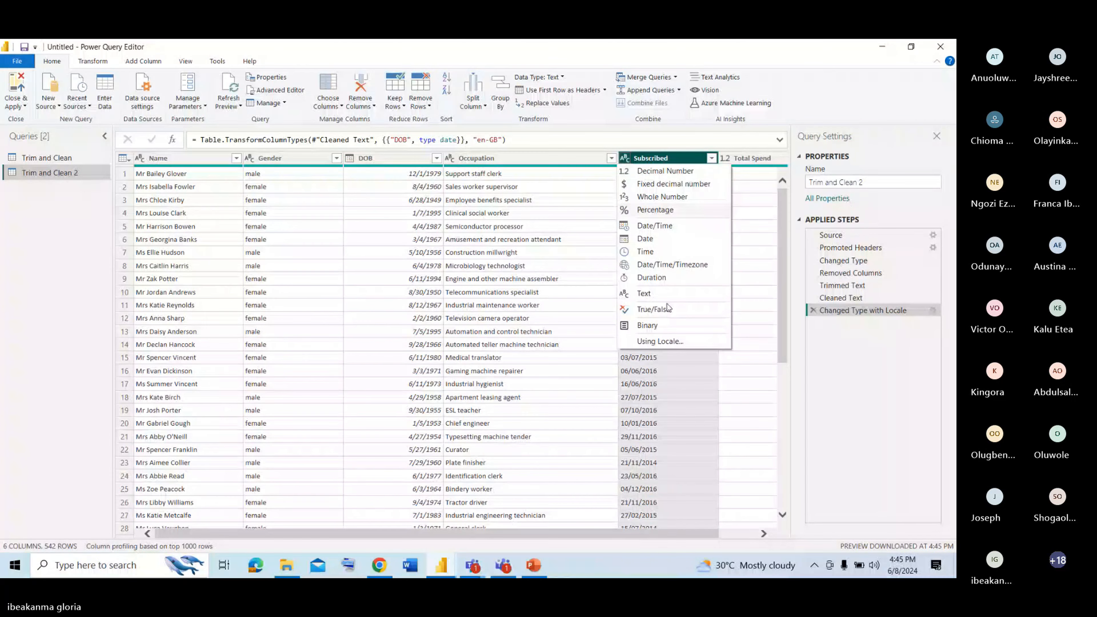
left_click(660, 342)
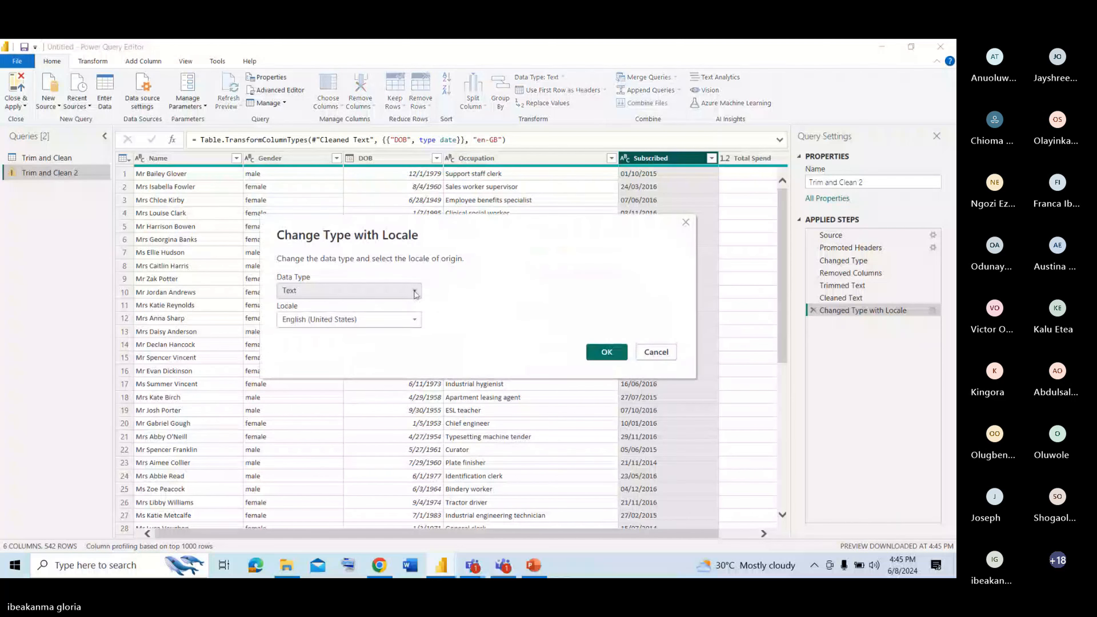
left_click(349, 290)
left_click(289, 367)
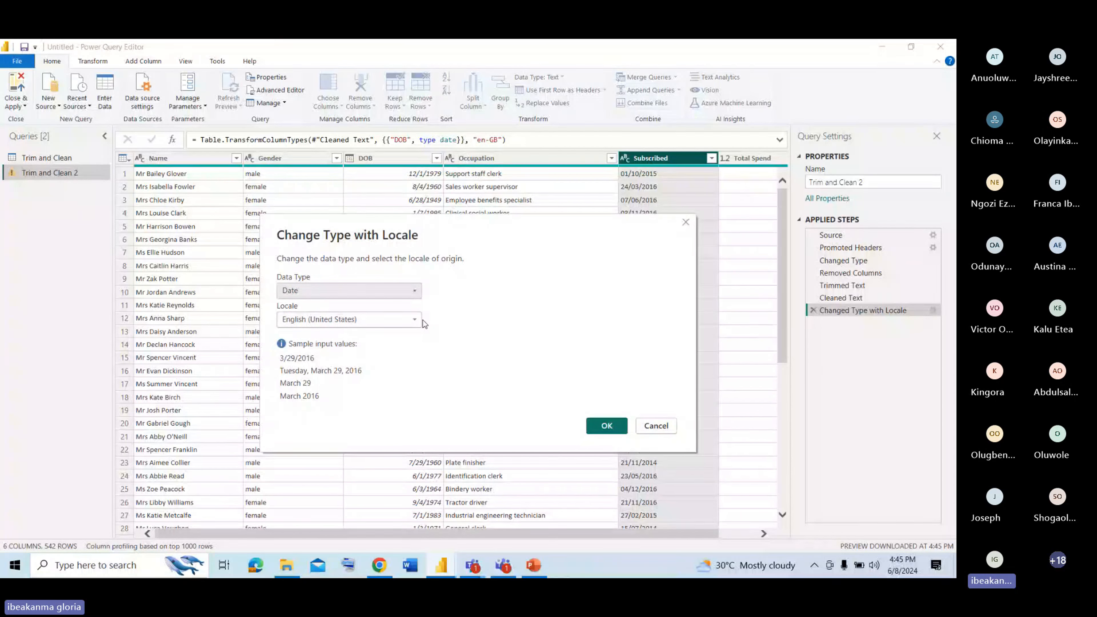
left_click(390, 297)
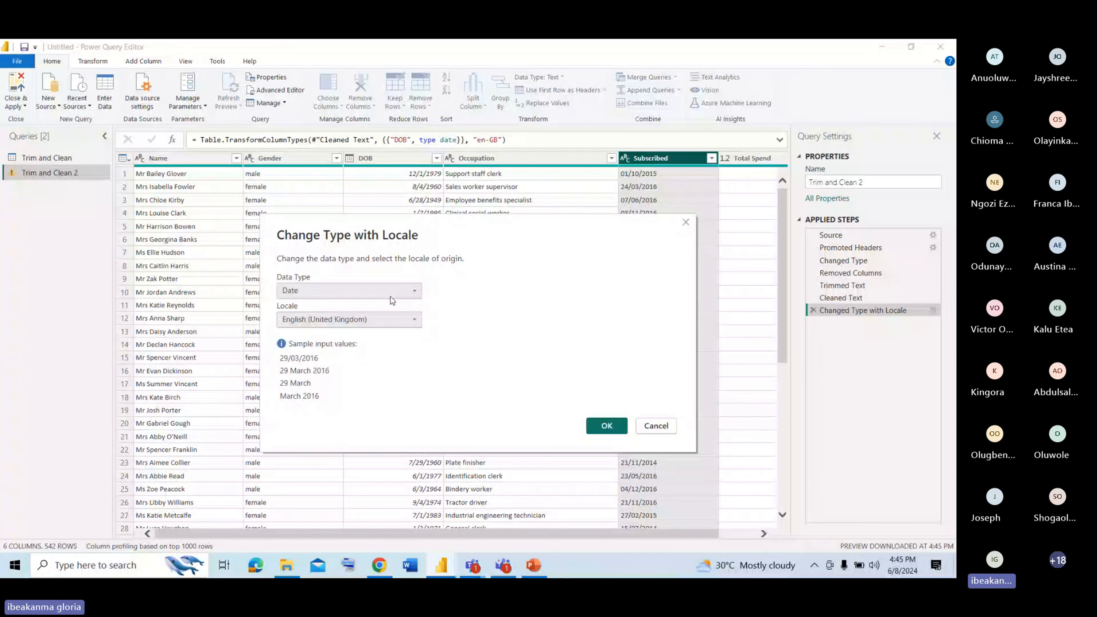
left_click(600, 427)
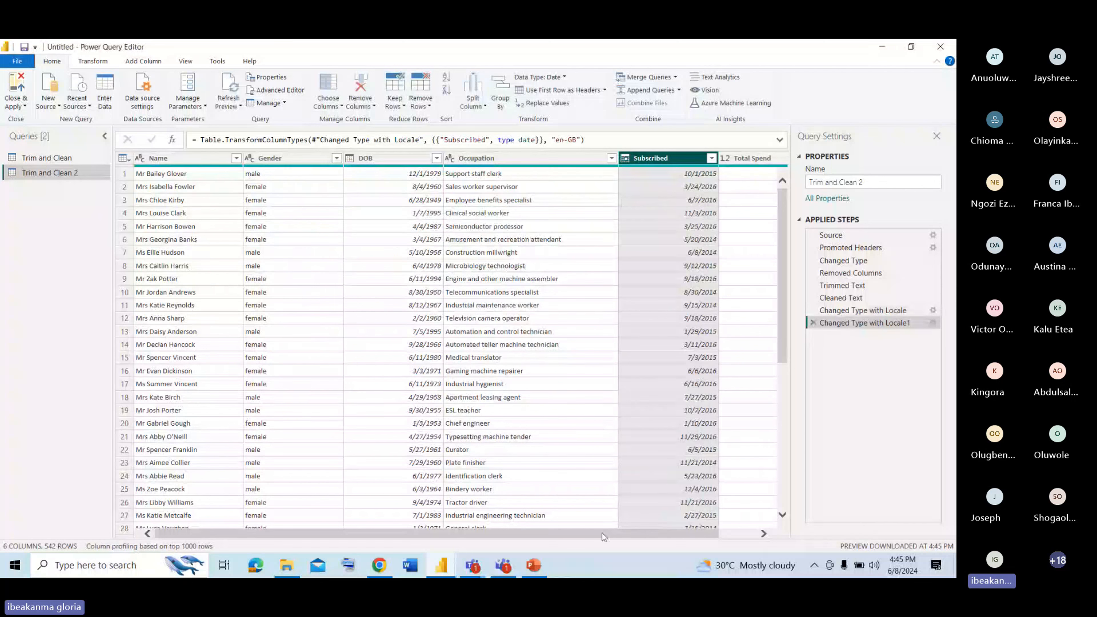
Review the Total Spend column and select the Name column
left_click_drag(713, 532, 785, 542)
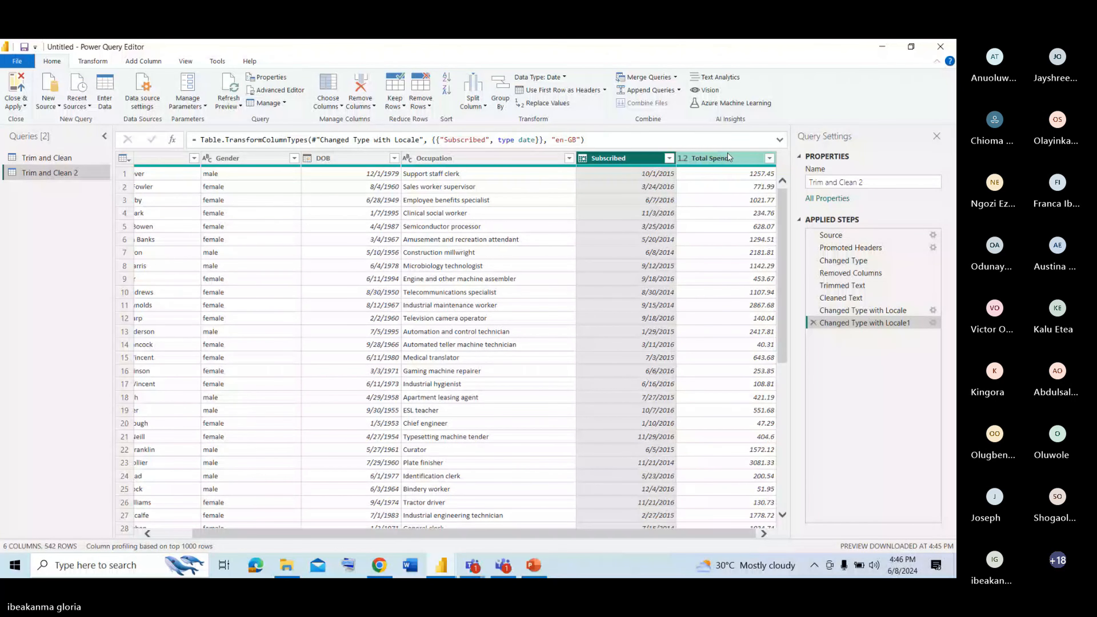
left_click_drag(433, 533, 258, 536)
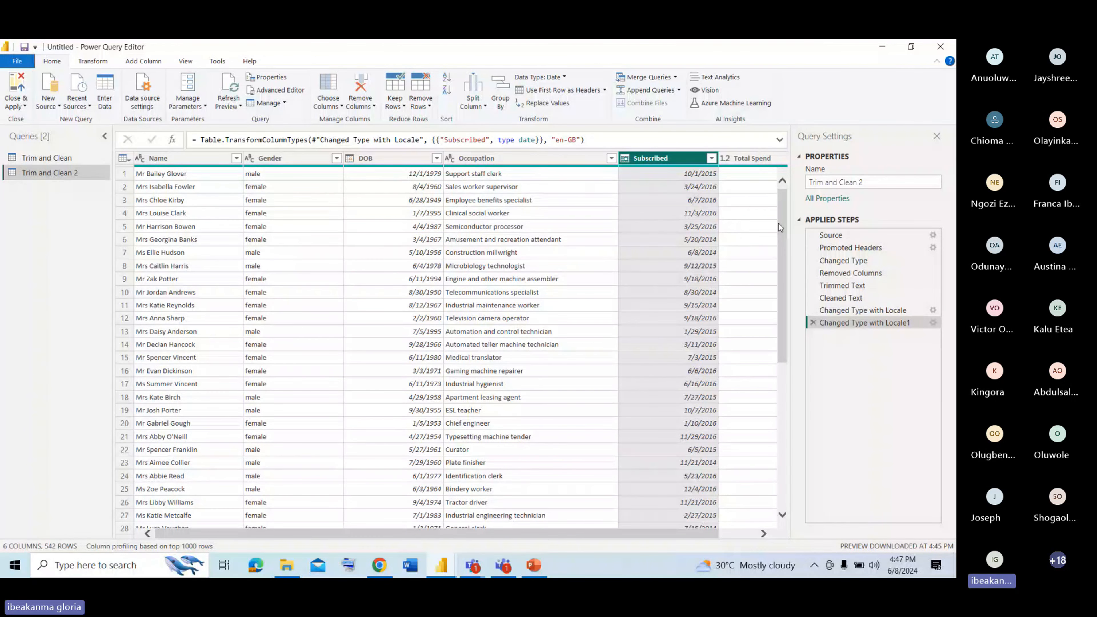
mouse_move(779, 228)
left_mouse_down()
mouse_move(779, 287)
mouse_move(781, 213)
left_mouse_up()
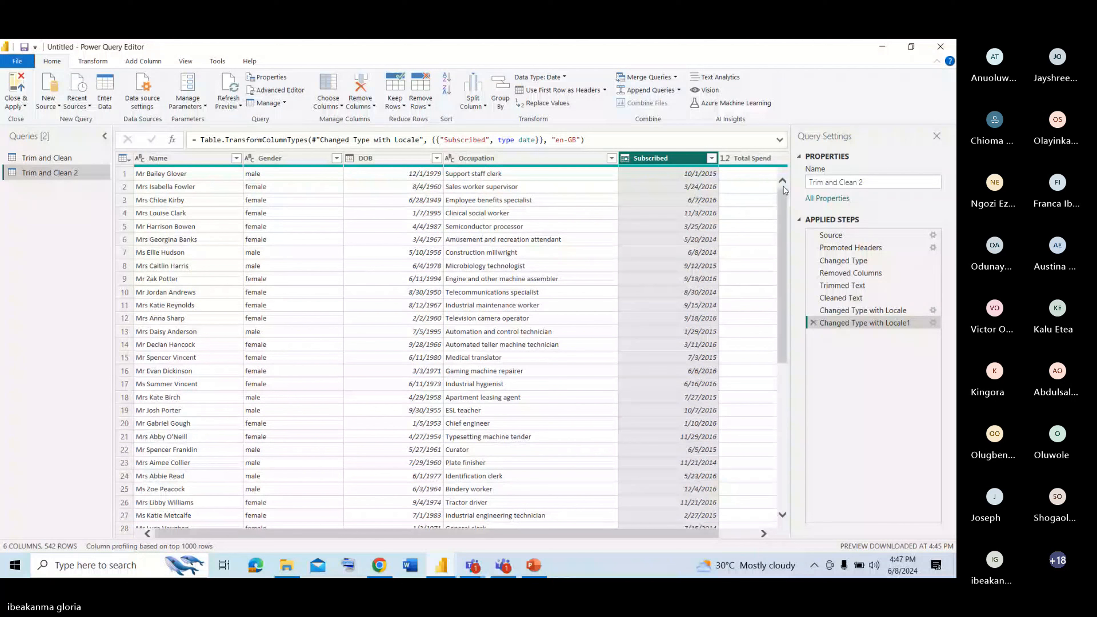
left_click(194, 158)
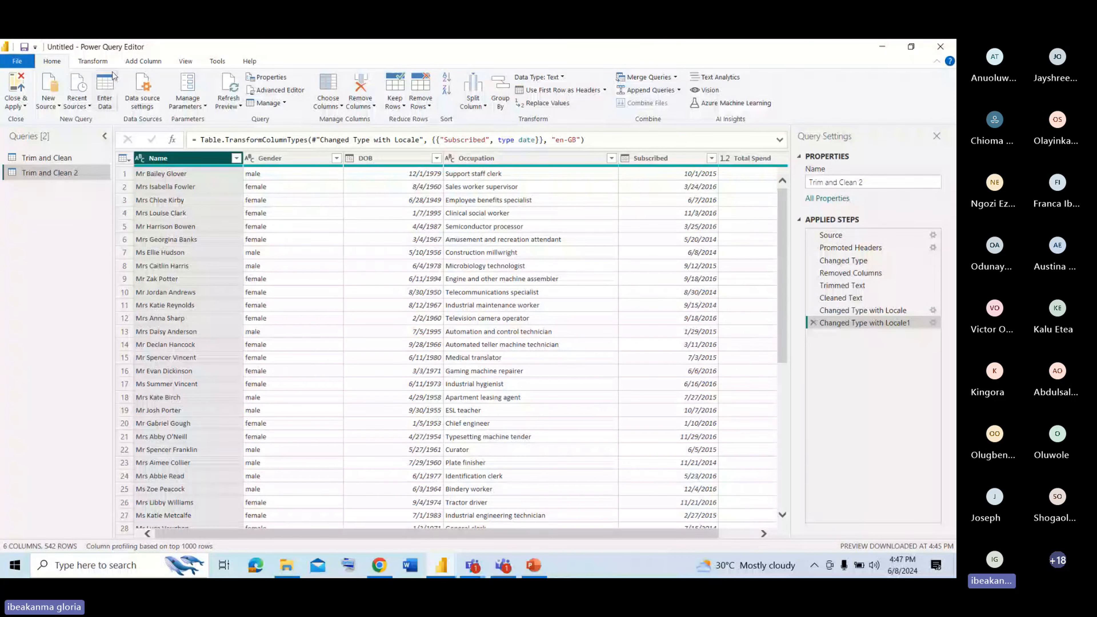
left_click(143, 61)
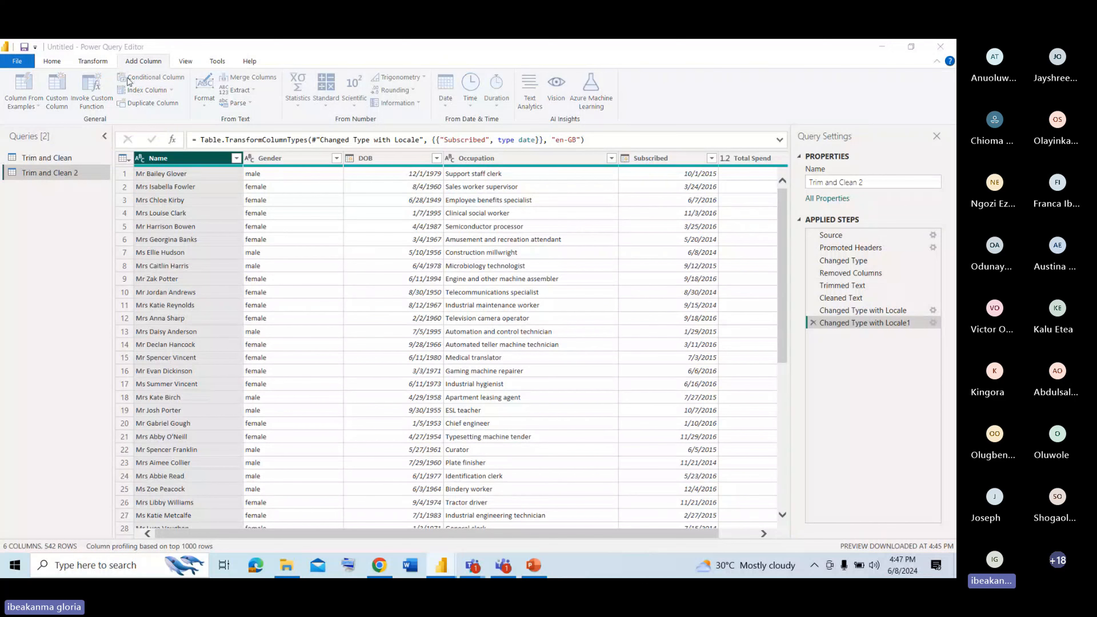
left_click(129, 81)
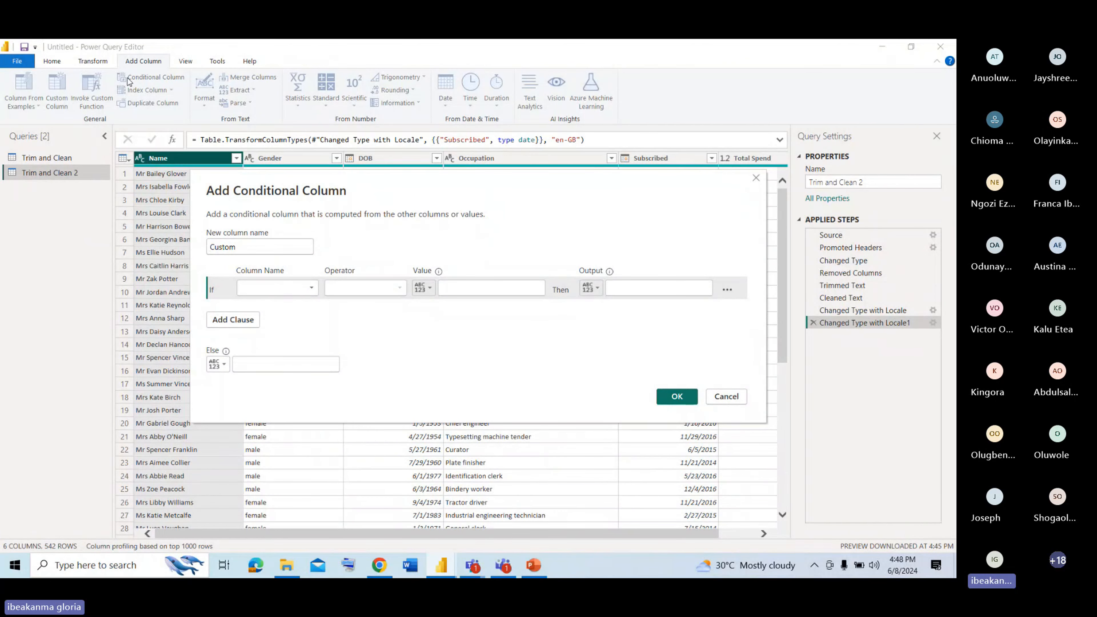
left_click(293, 246)
key("BackSpace")
key("BackSpace")
key("BackSpace")
key("BackSpace")
key("BackSpace")
key("BackSpace")
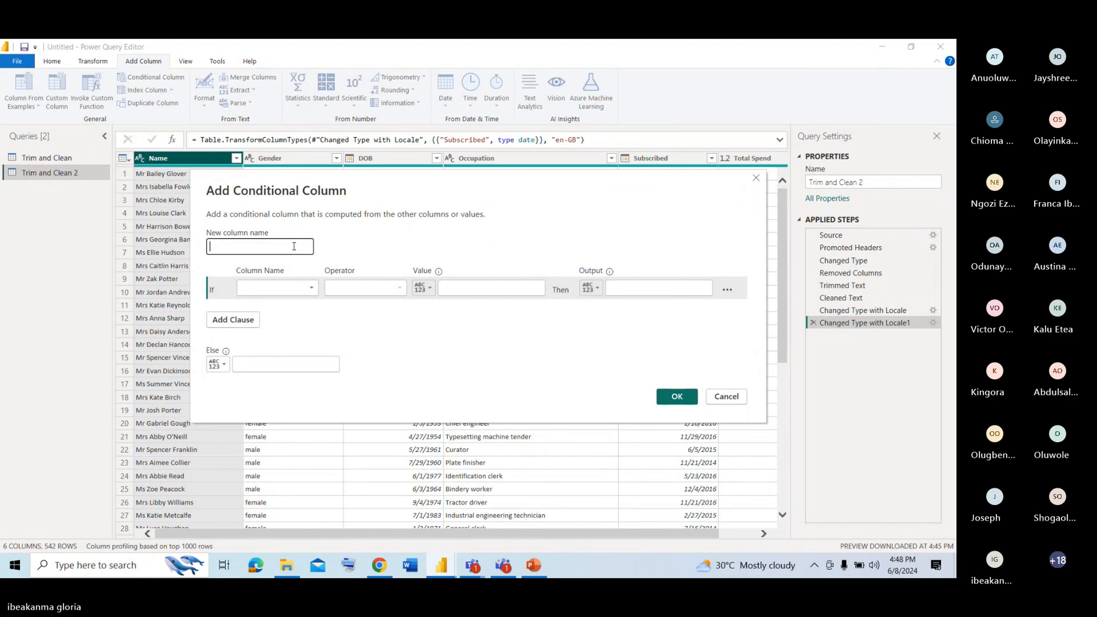
type("gENDER")
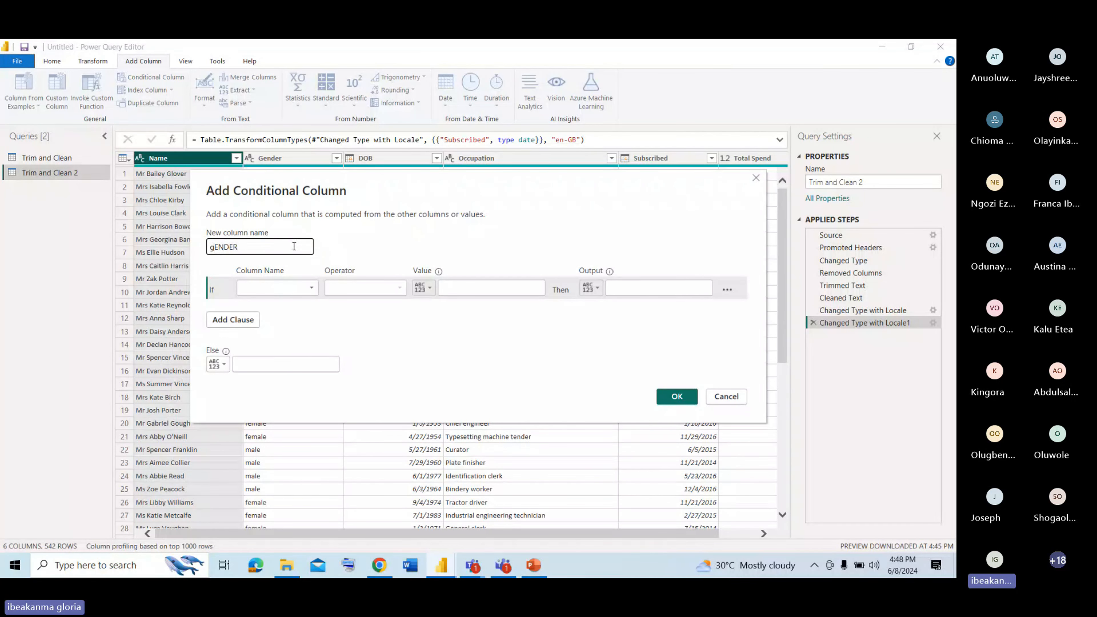
key("BackSpace")
key("BackSpace")
key("BackSpace")
key("BackSpace")
key("BackSpace")
key("BackSpace")
type("Gender 2")
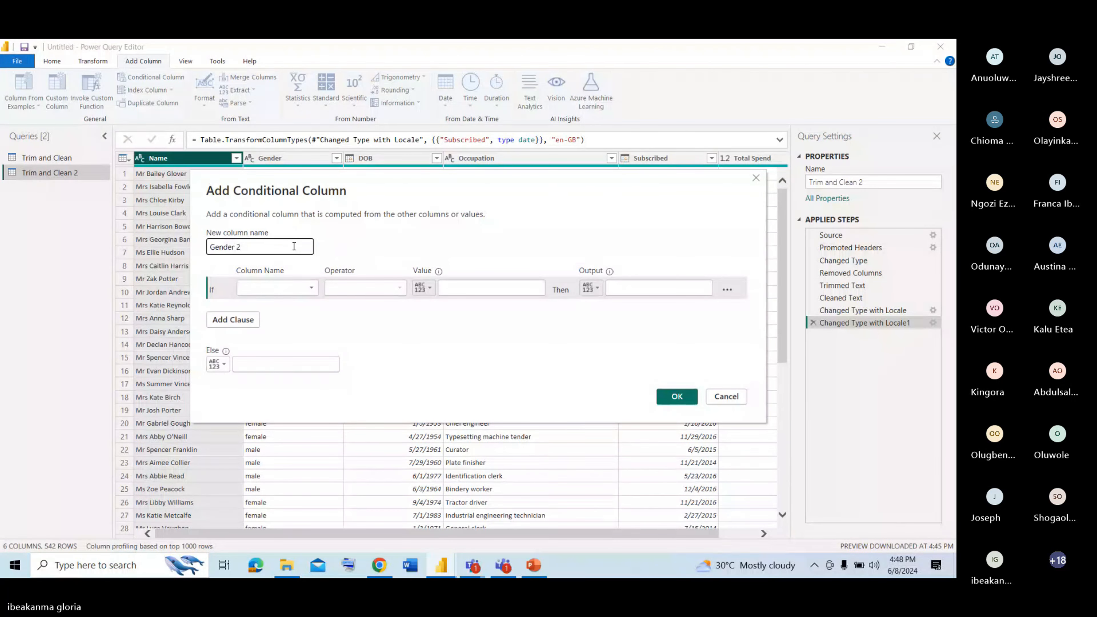
key("BackSpace")
key("BackSpace")
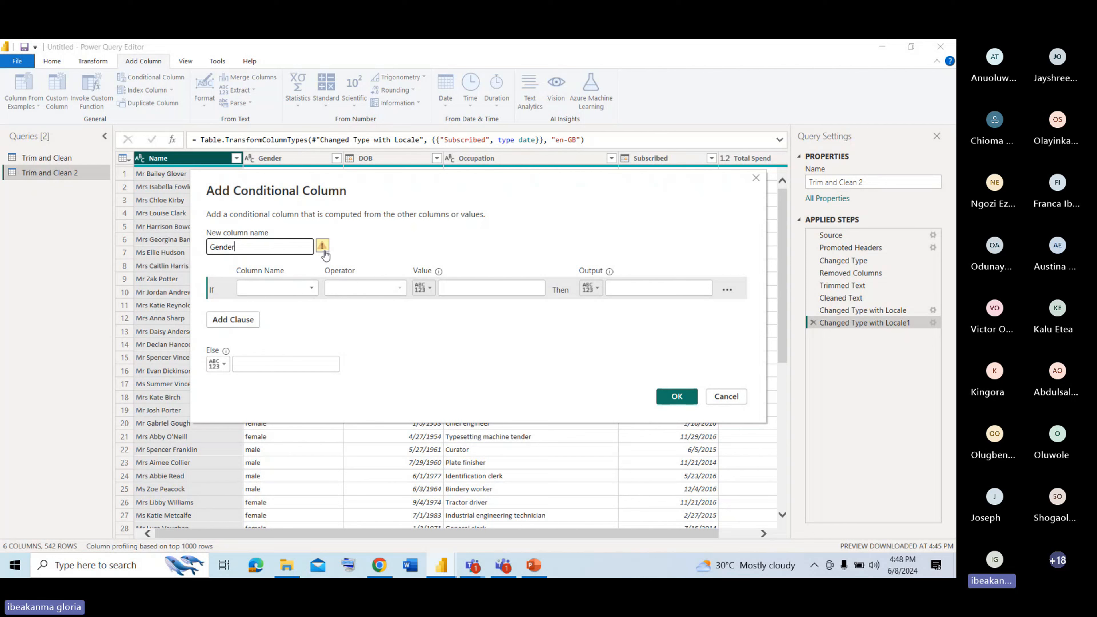
type("2")
left_click(300, 287)
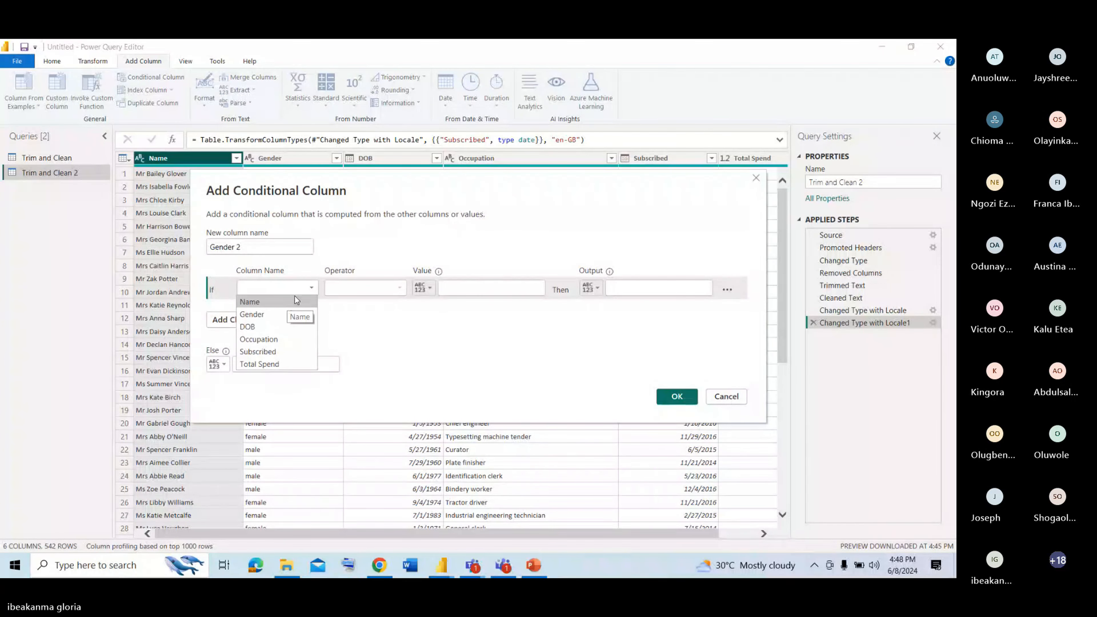
left_click(755, 179)
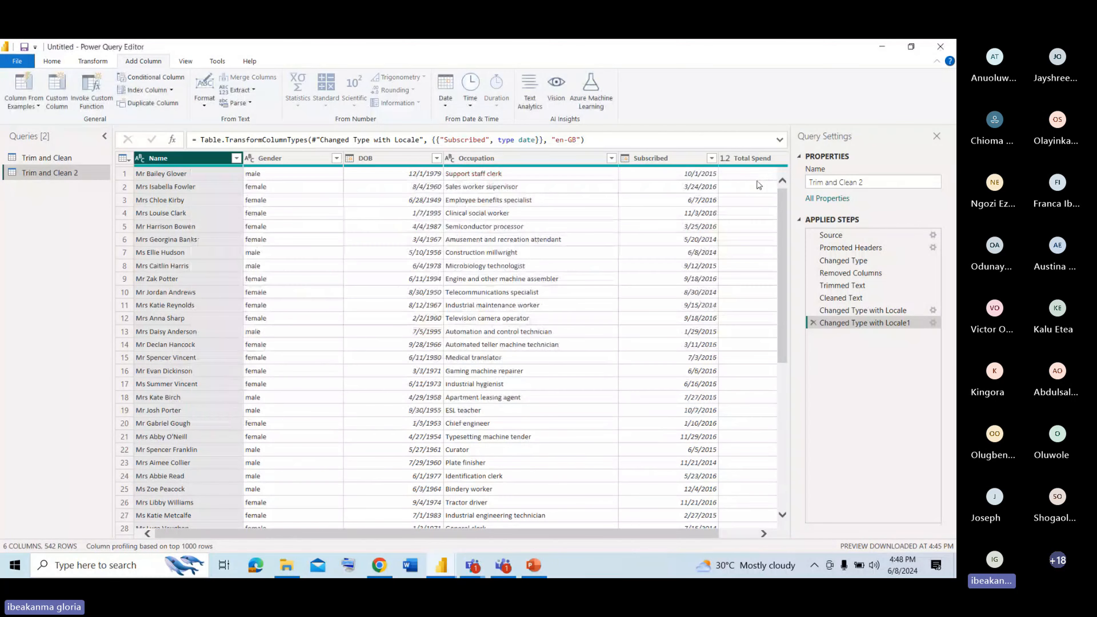
Add a column named Title from examples based on the Name column, giving Mr as the first row's example
left_click(24, 102)
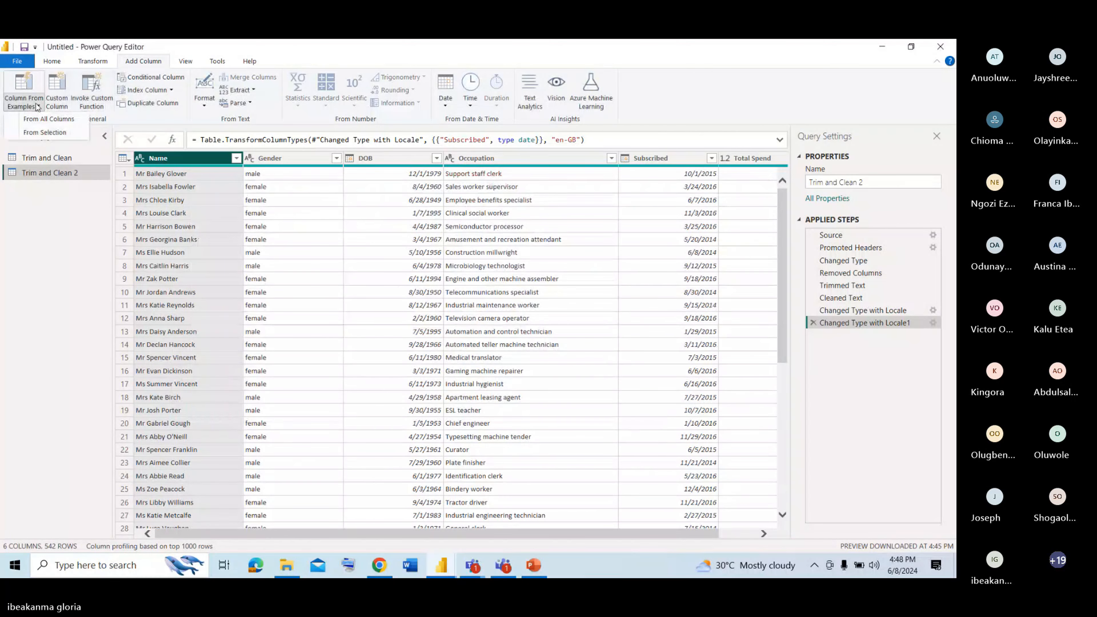
left_click(42, 134)
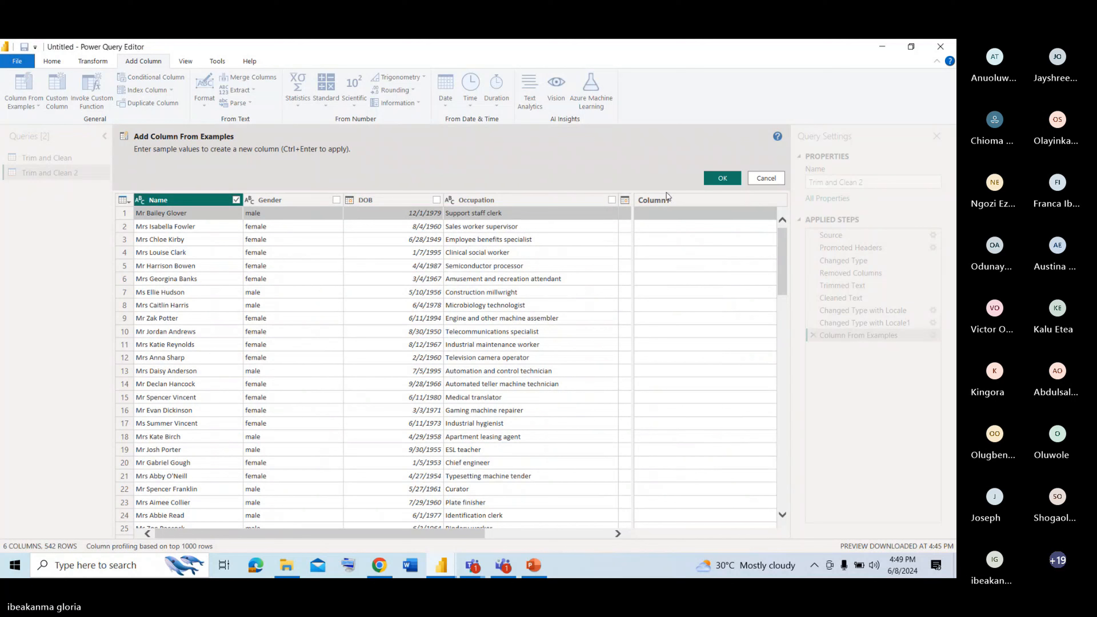
left_click(659, 214)
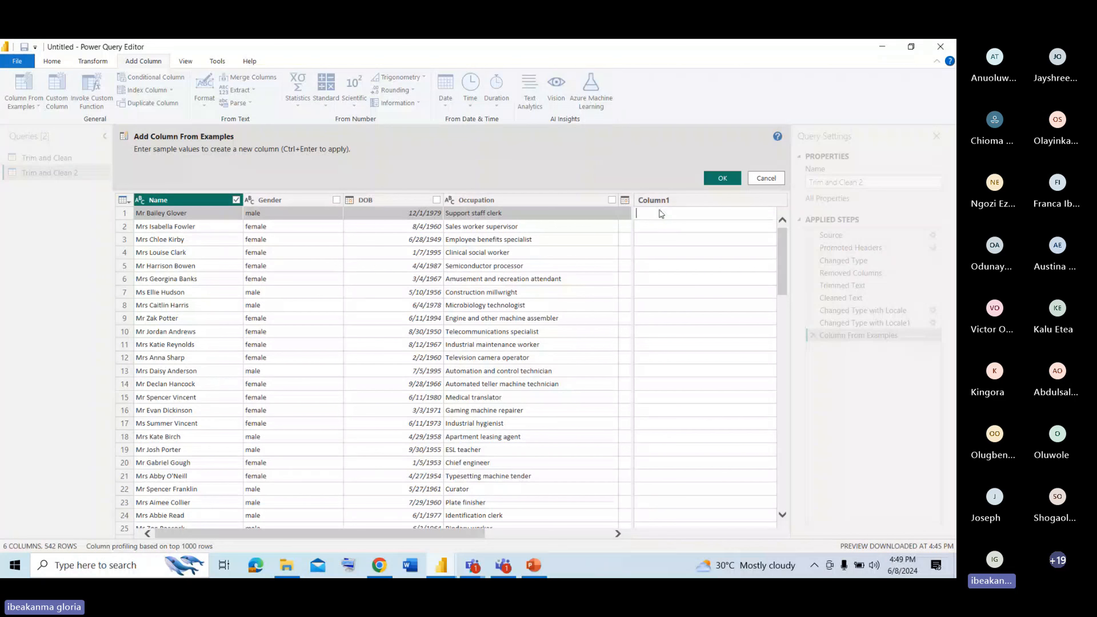
type("M")
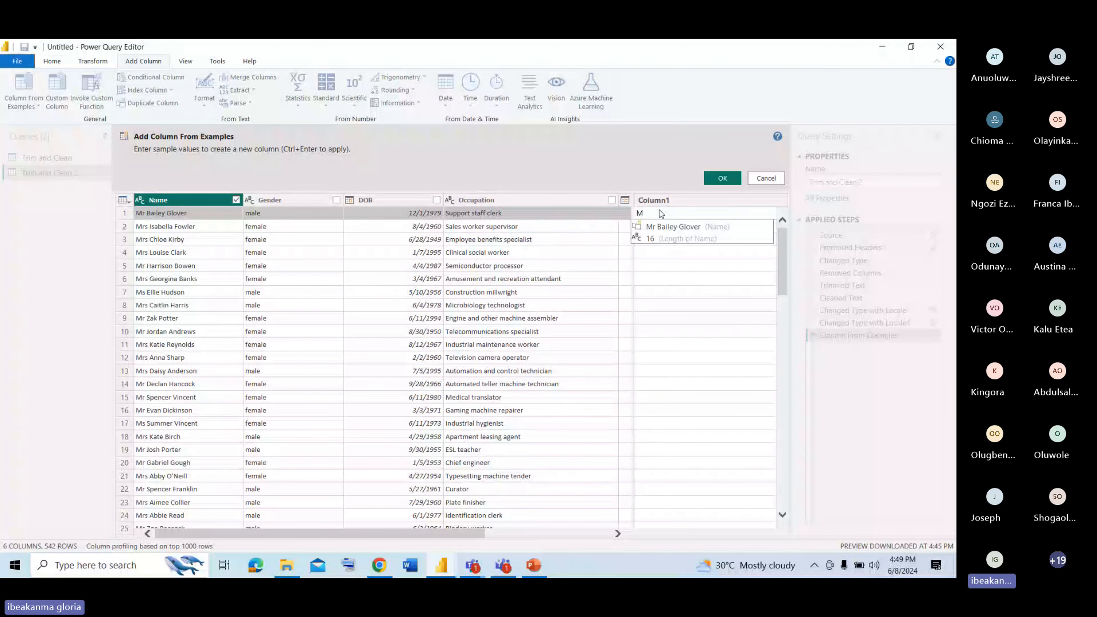
type("r")
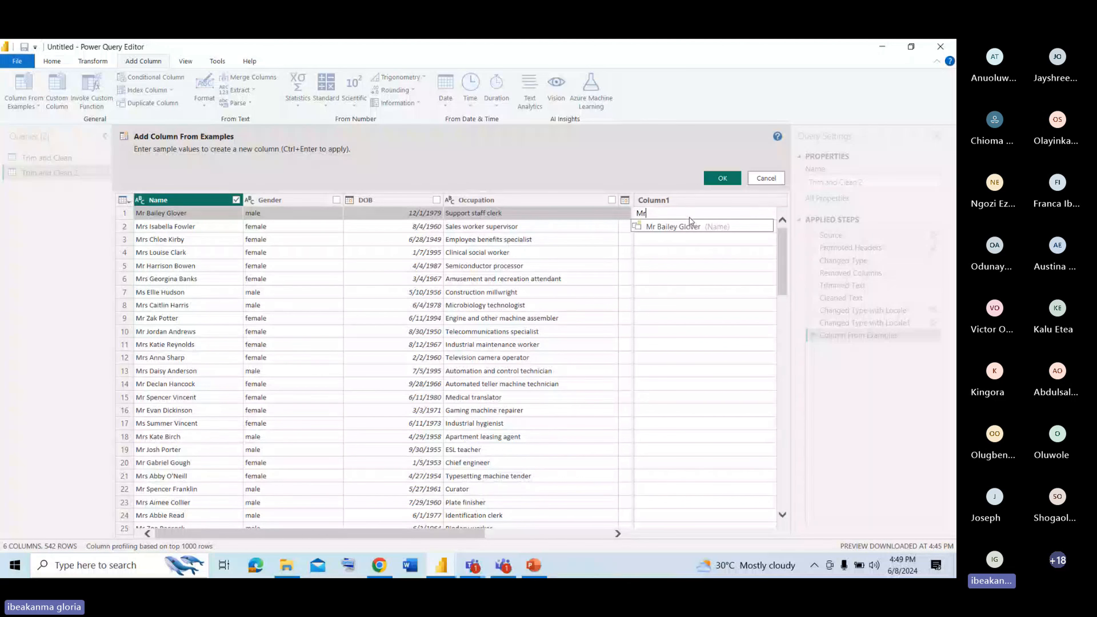
key("Return")
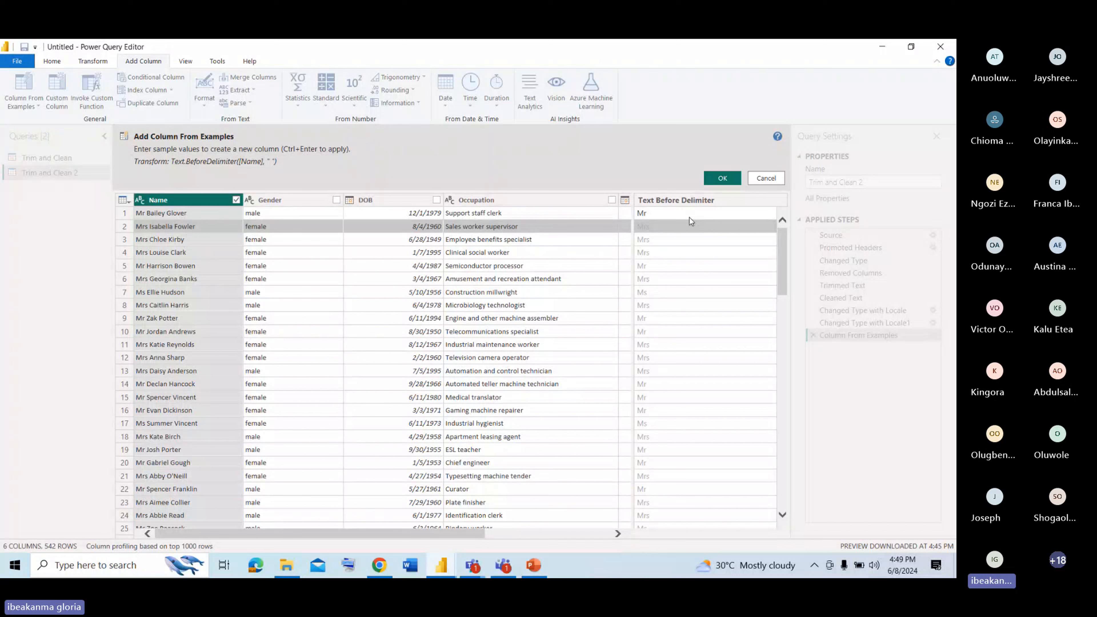
left_click(709, 201)
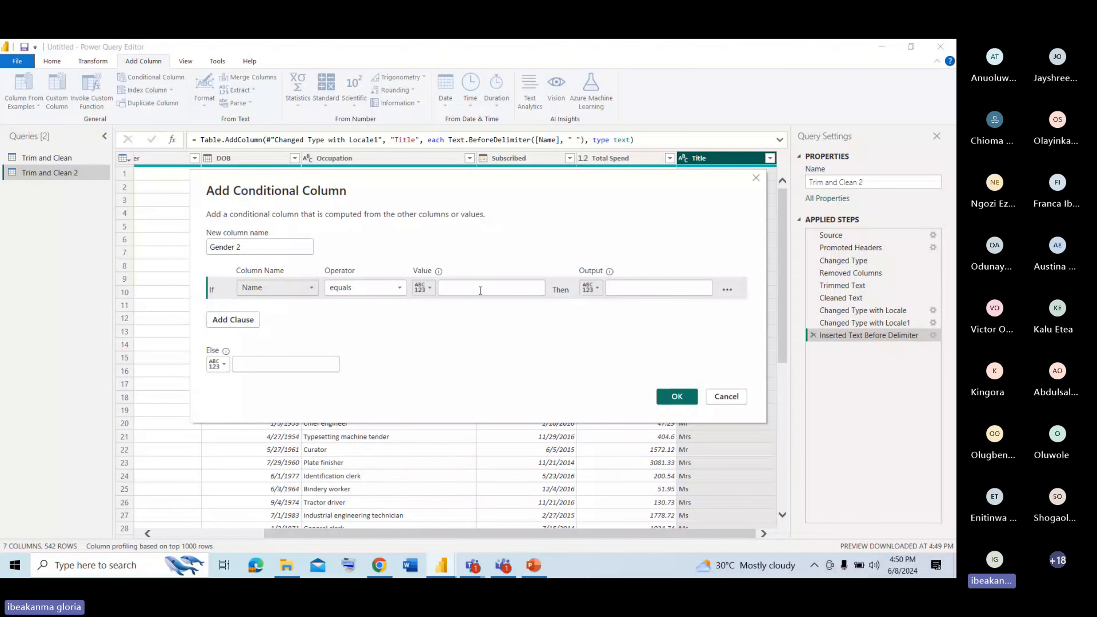
Define the Gender 2 conditional column to output Male if the Gender column equals Mr, and Female otherwise
left_click(312, 289)
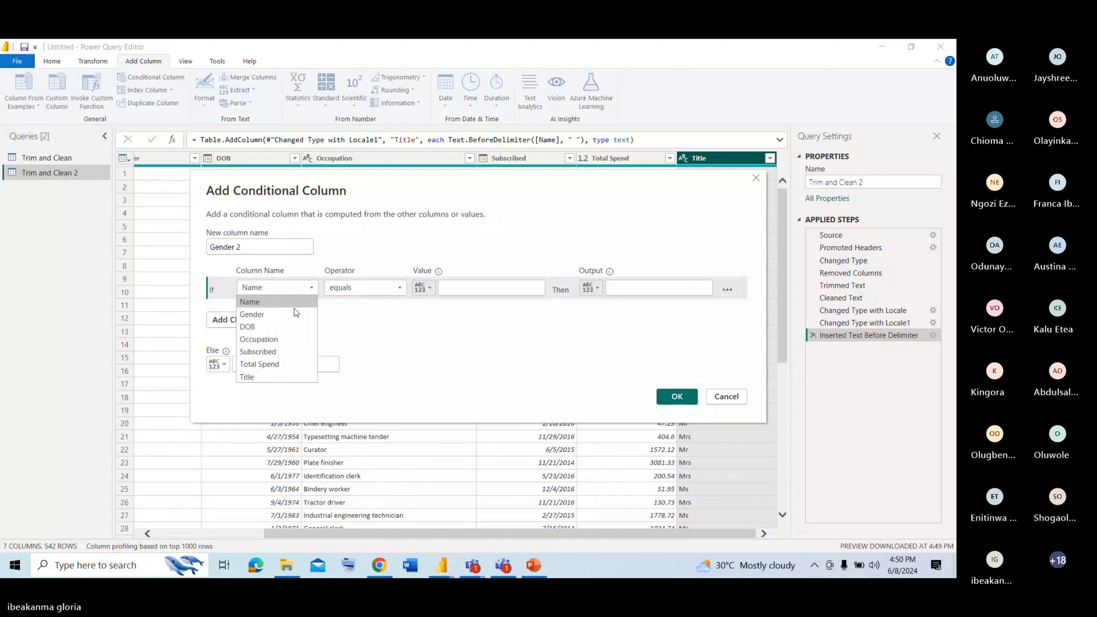
left_click(295, 313)
left_click(463, 290)
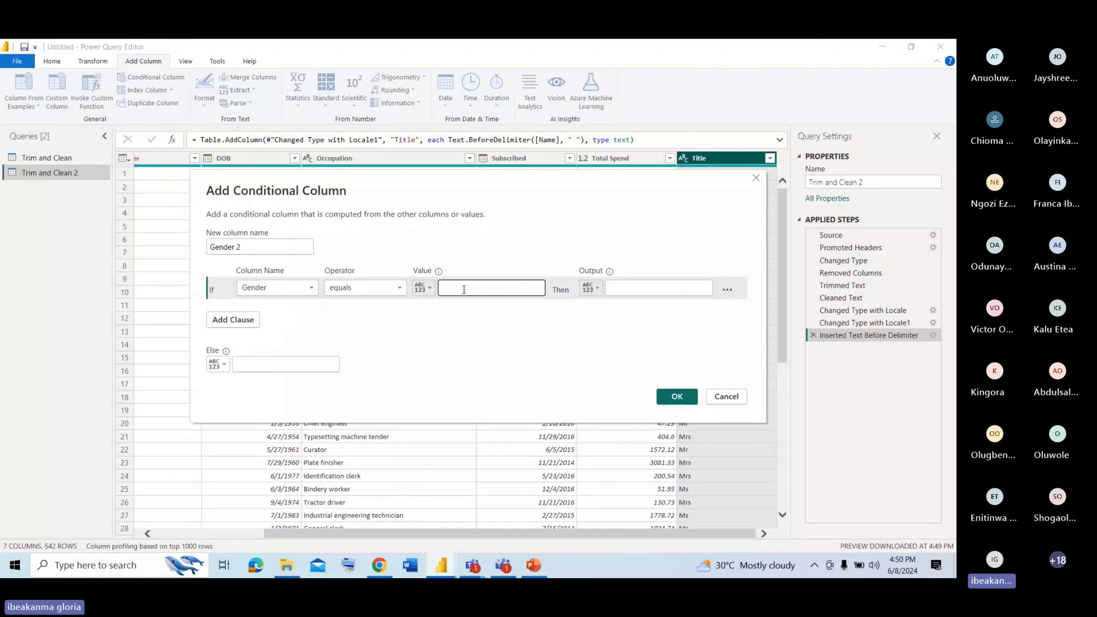
type("Mr")
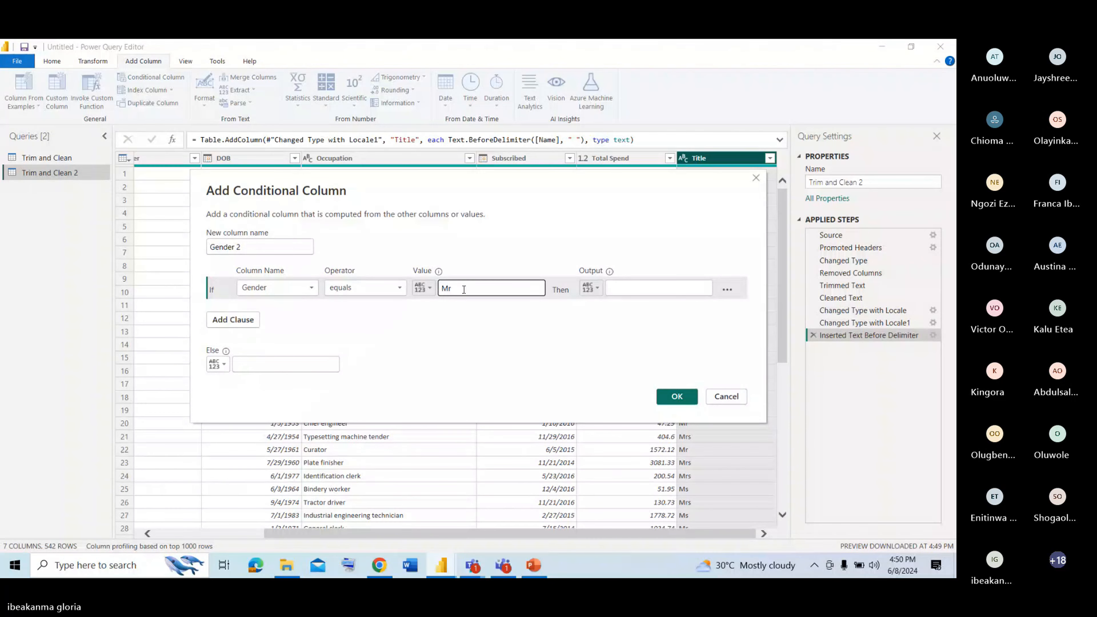
left_click(674, 287)
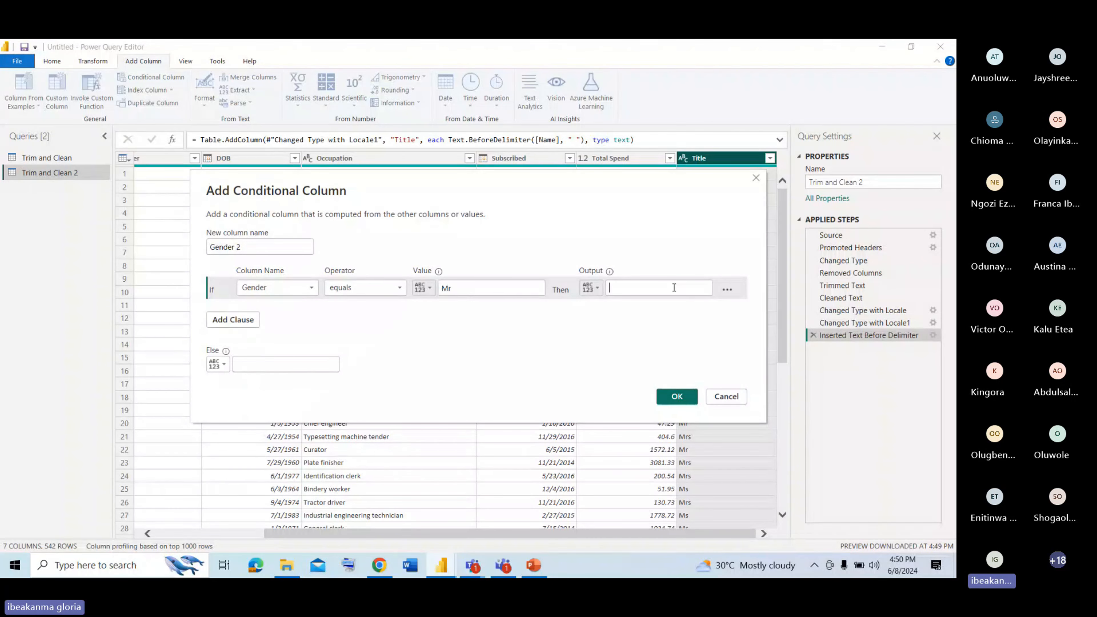
type("Male")
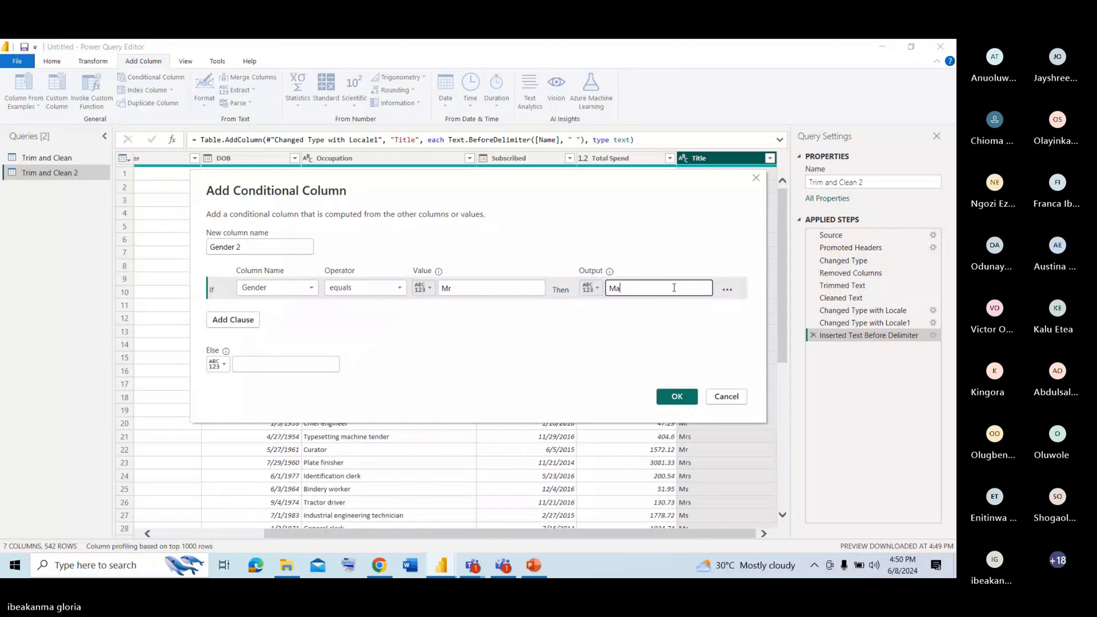
left_click(324, 361)
type("F")
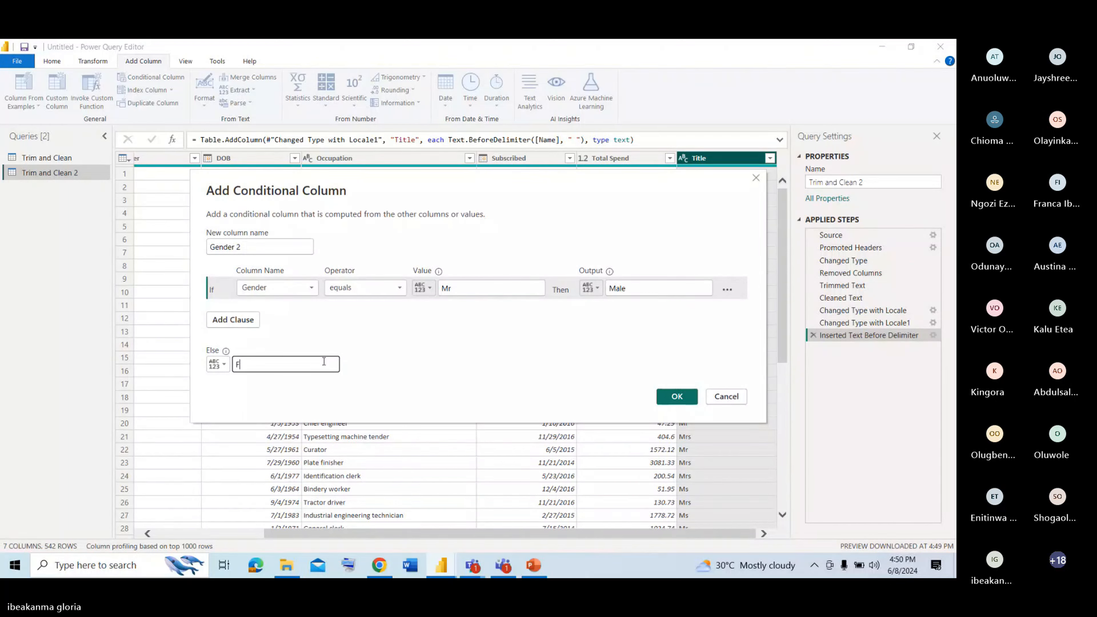
type("emale")
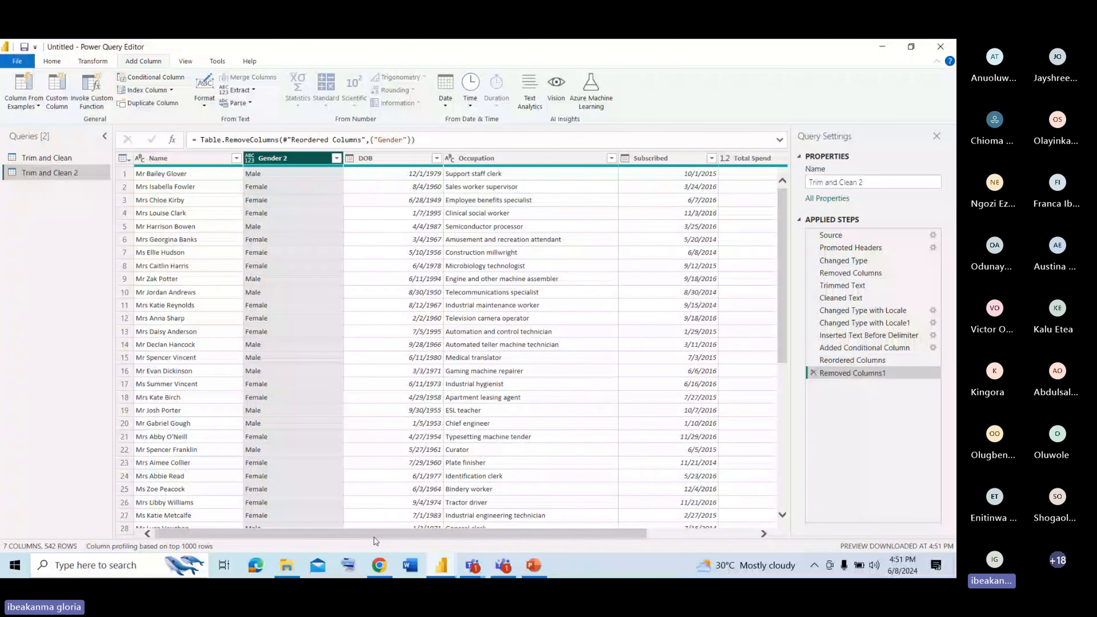
left_click_drag(374, 535, 632, 561)
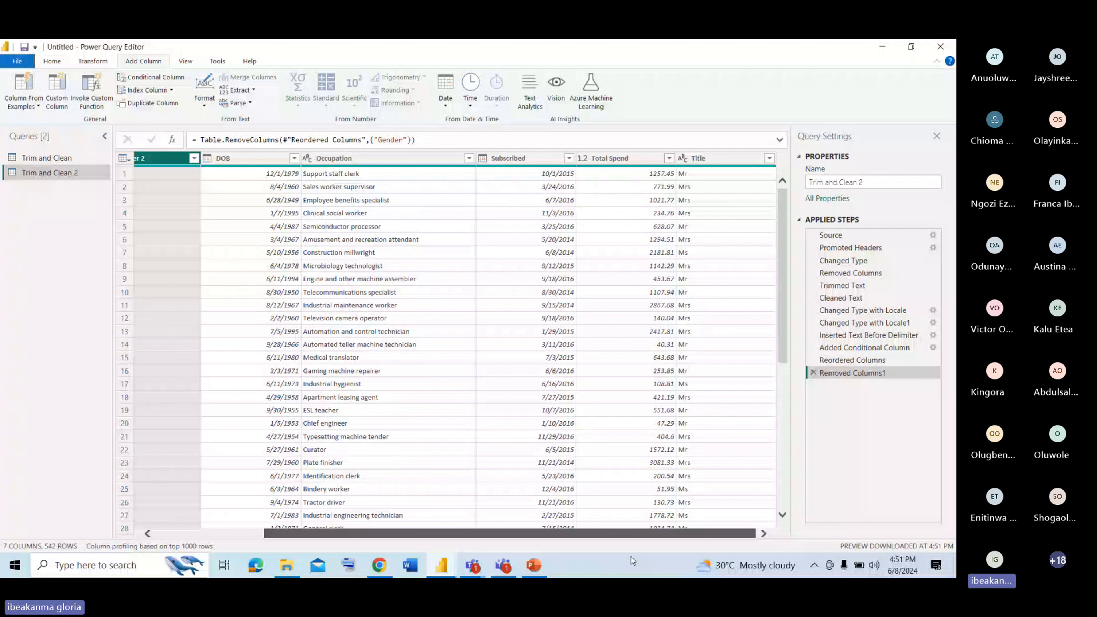